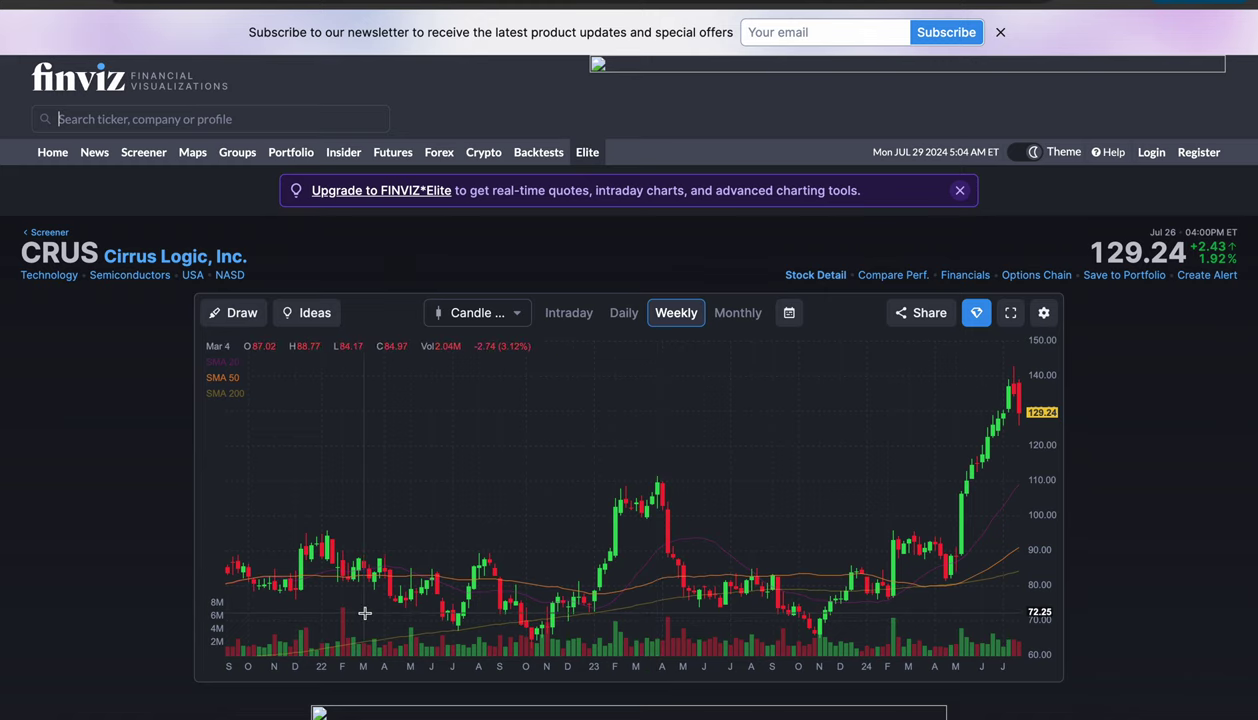
# - Leave the Cirrus Logic chart for the Finviz market home page
pyautogui.click(55, 163)
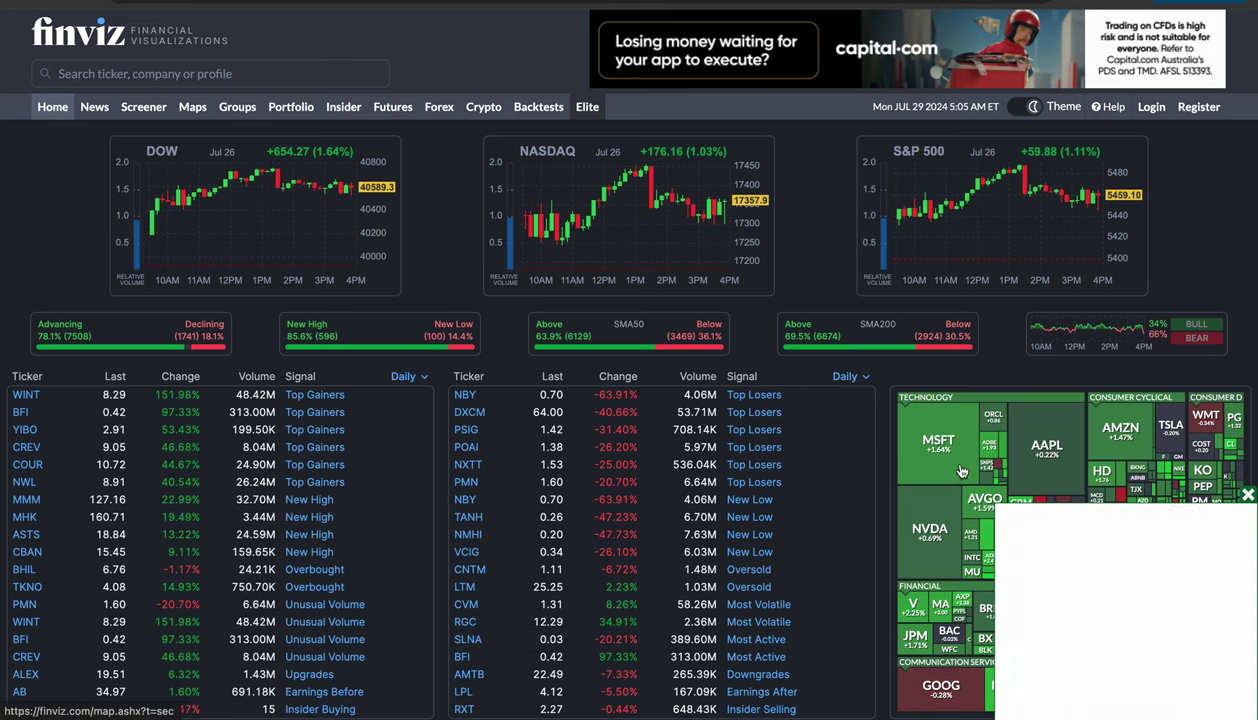
# - Close the ad covering the heatmap and go to the S&P 500 Maps page
pyautogui.click(1250, 494)
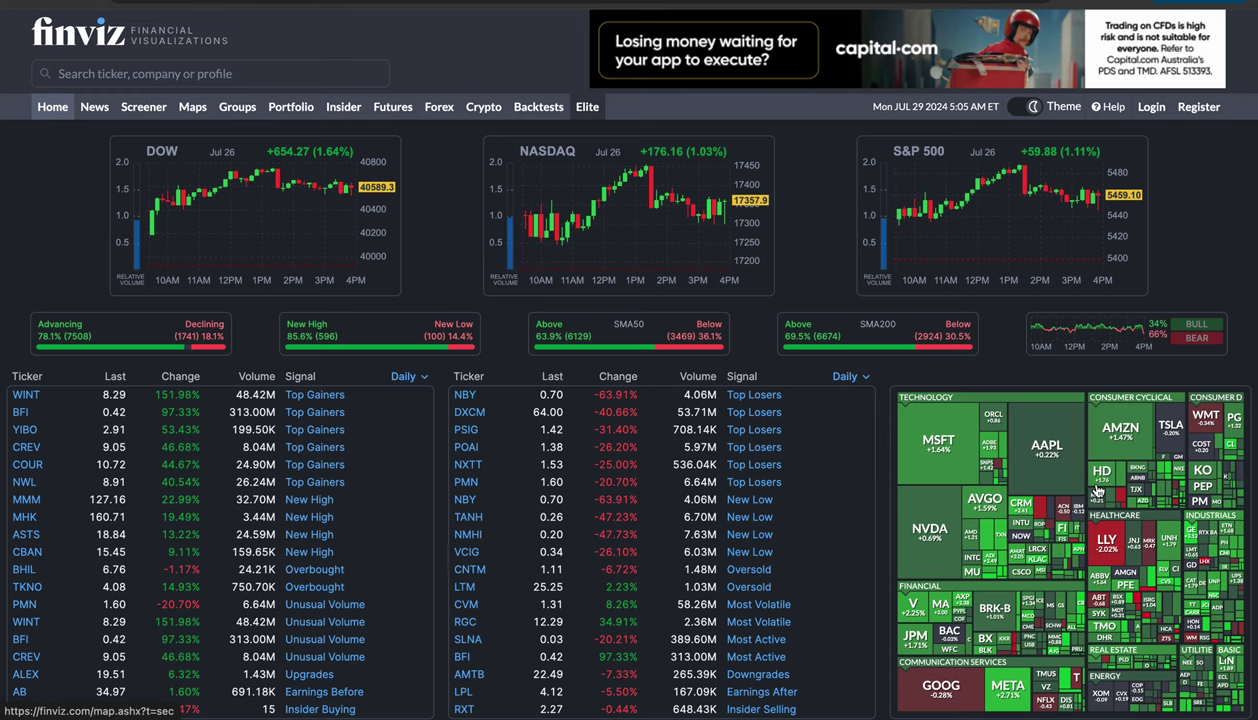
pyautogui.click(195, 112)
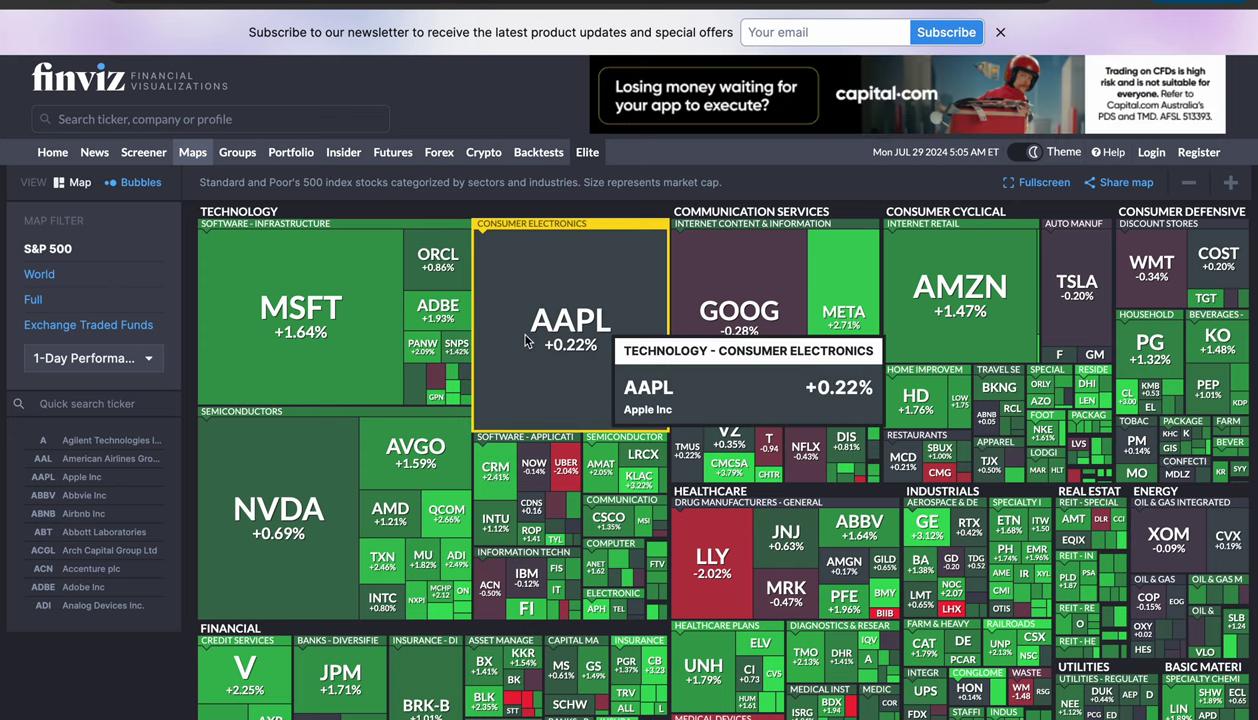
# - Switch the S&P 500 heatmap to 1-Year Performance, then go to the News page
pyautogui.click(119, 359)
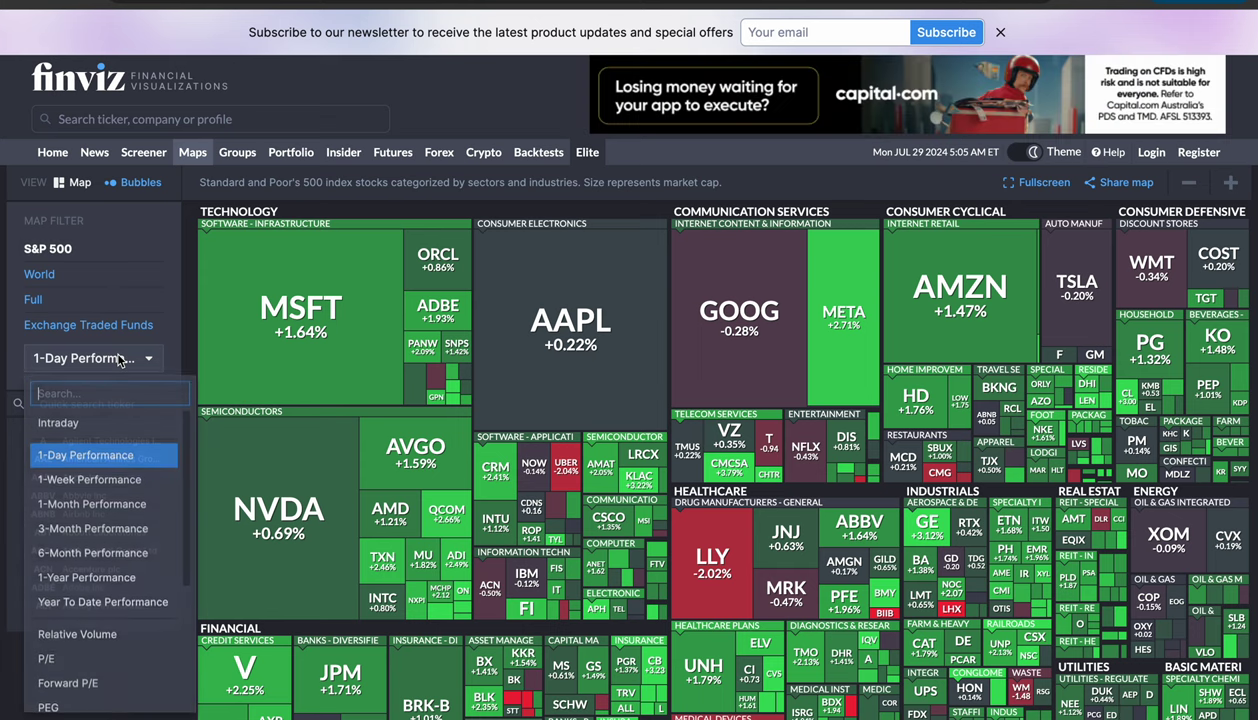
pyautogui.click(104, 580)
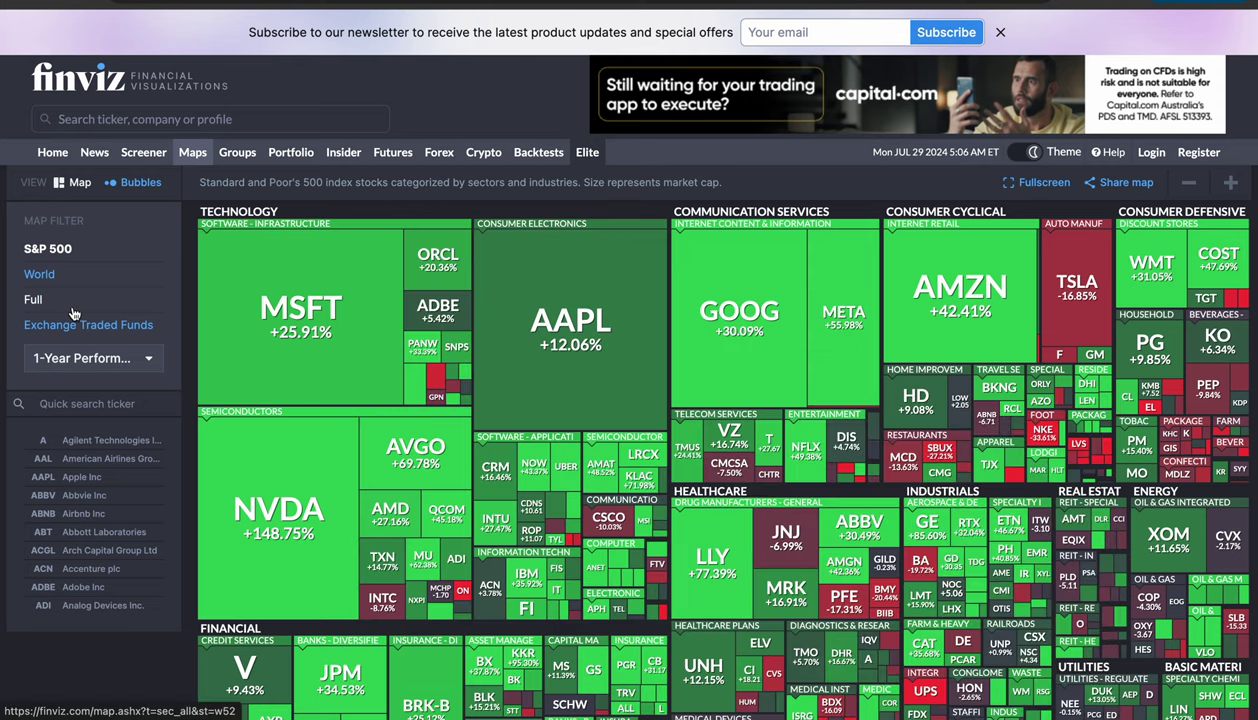
pyautogui.click(95, 153)
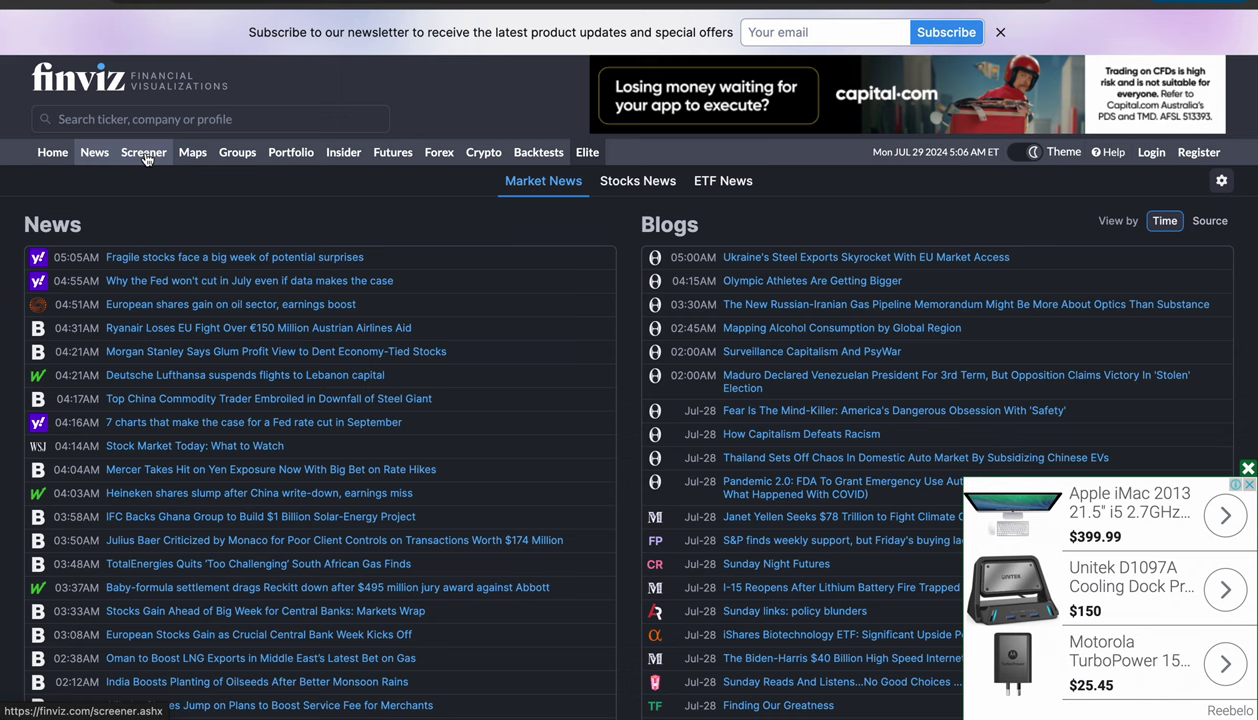
# - Go from the News page to the unfiltered stock Screener
pyautogui.click(144, 155)
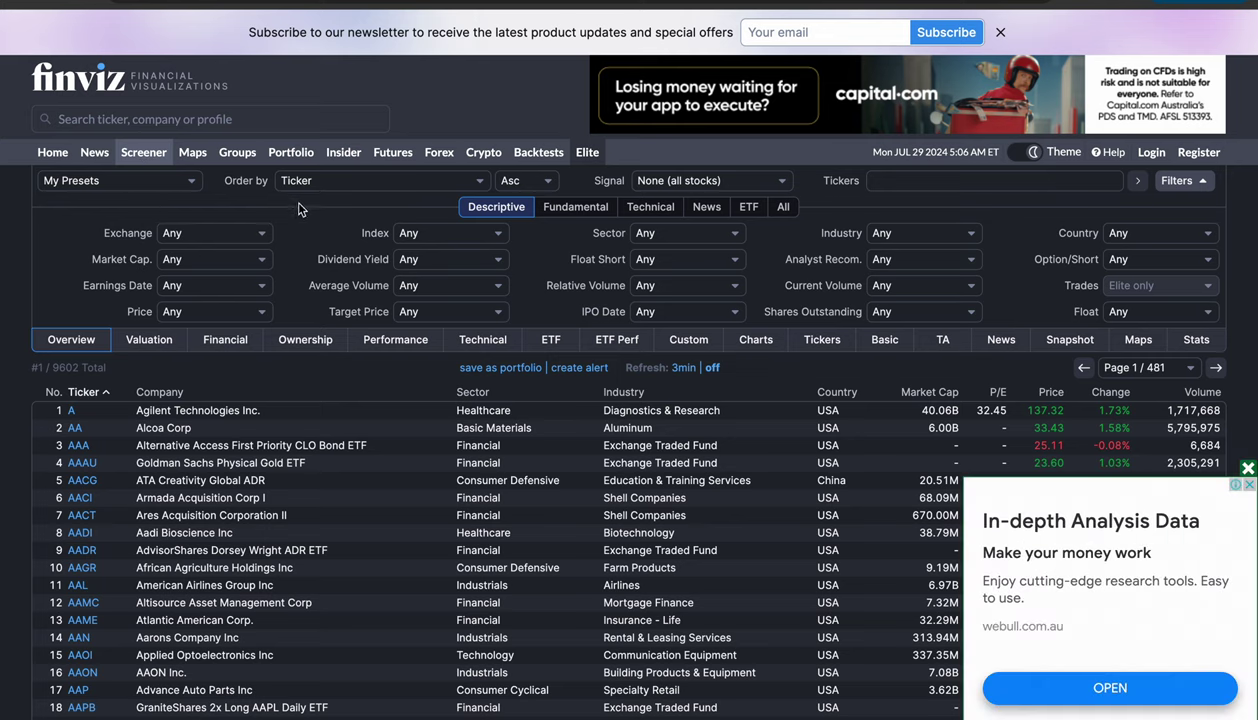
# - Close the ad, then filter for market cap over $10bln, price over $5, and Technology sector
pyautogui.click(1248, 469)
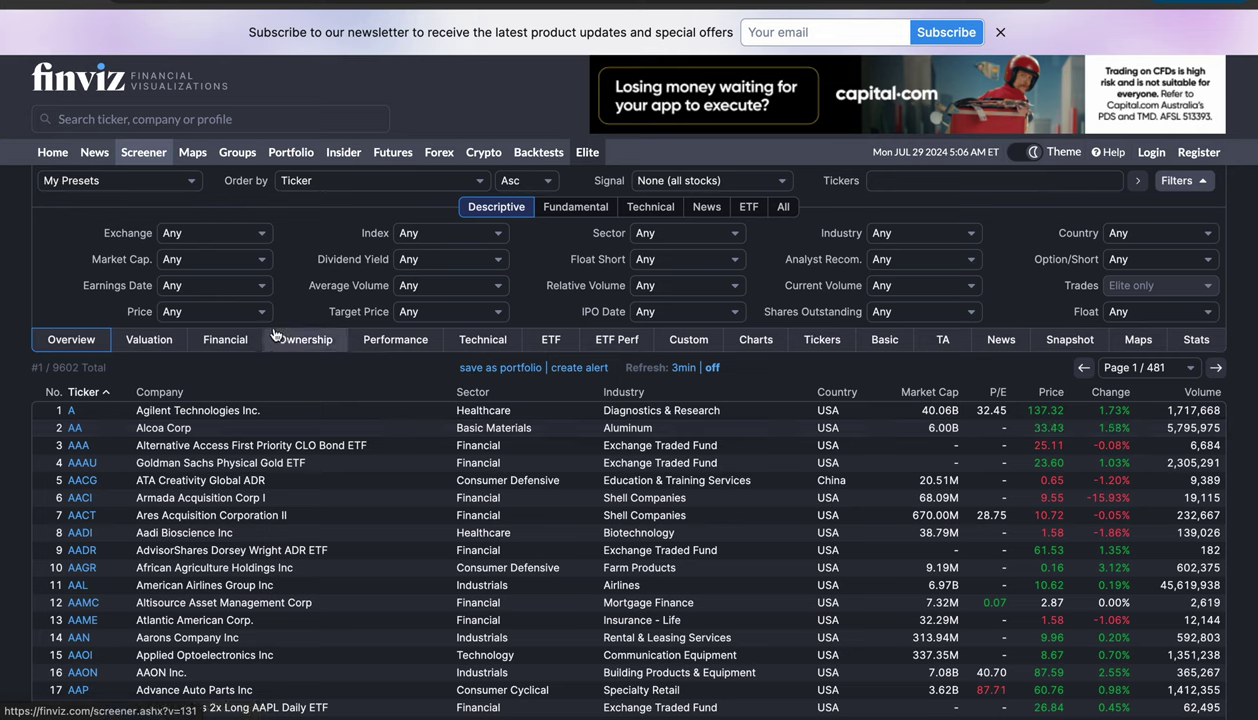
pyautogui.click(258, 261)
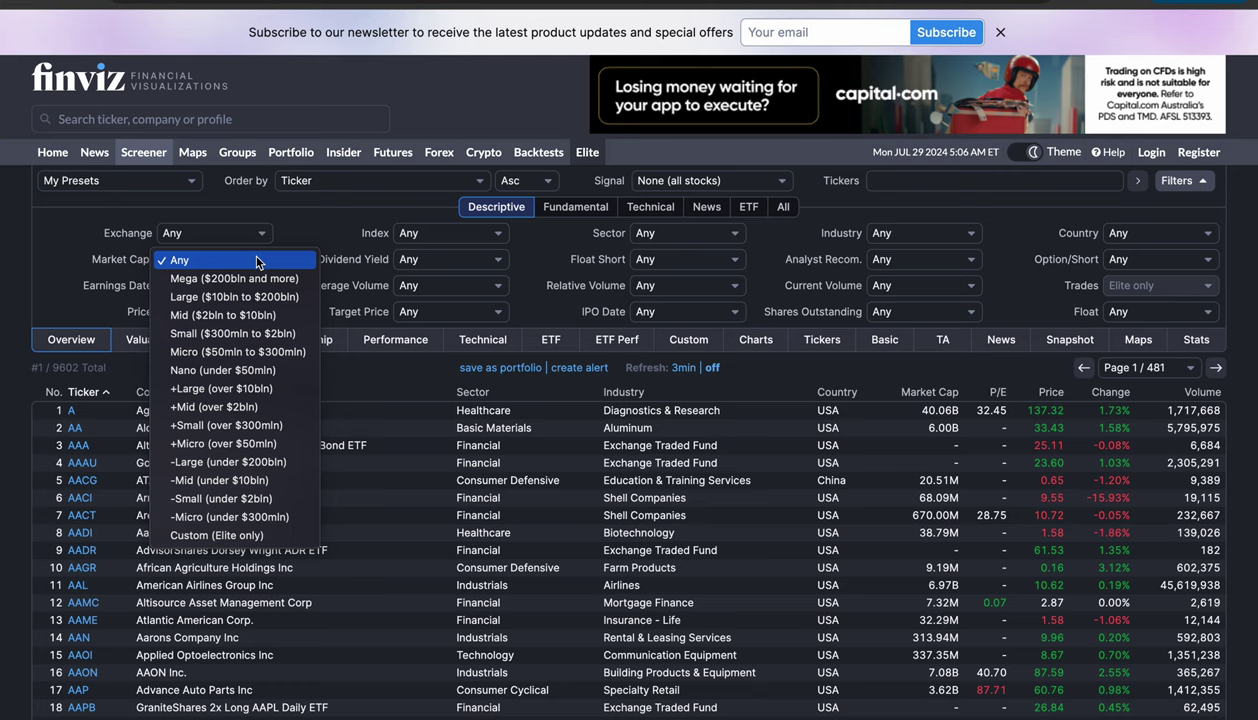
pyautogui.click(242, 389)
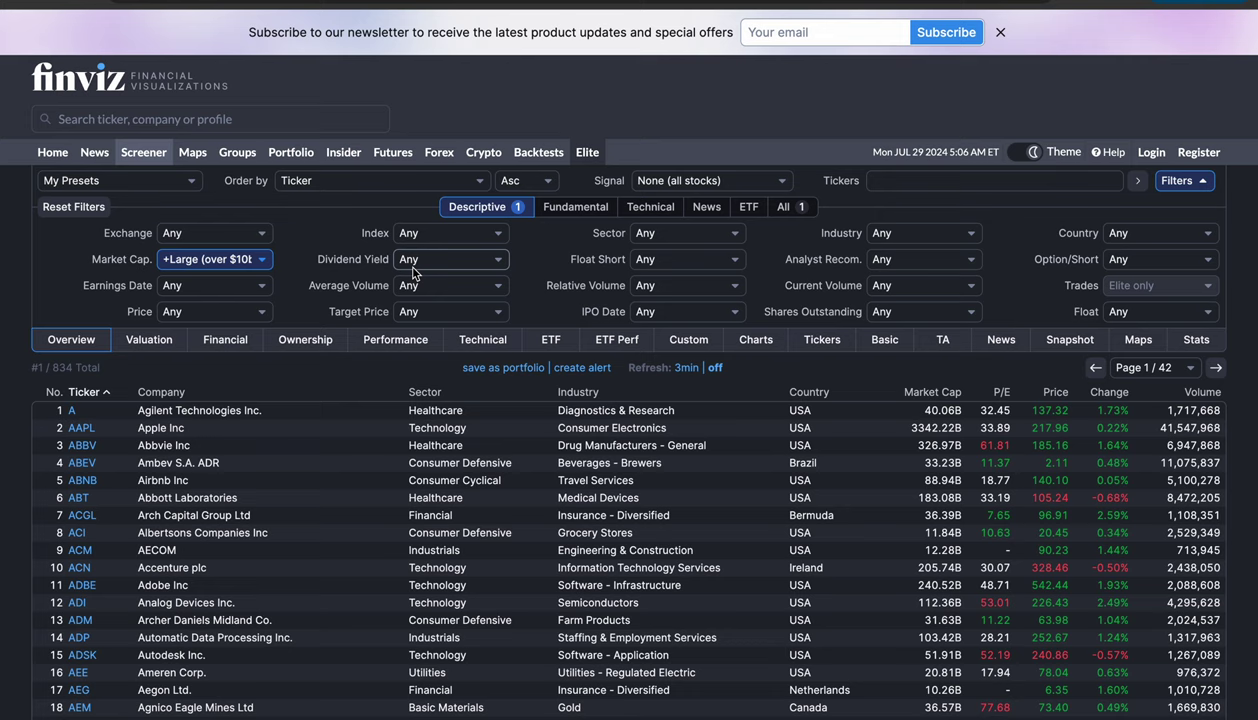
pyautogui.click(266, 313)
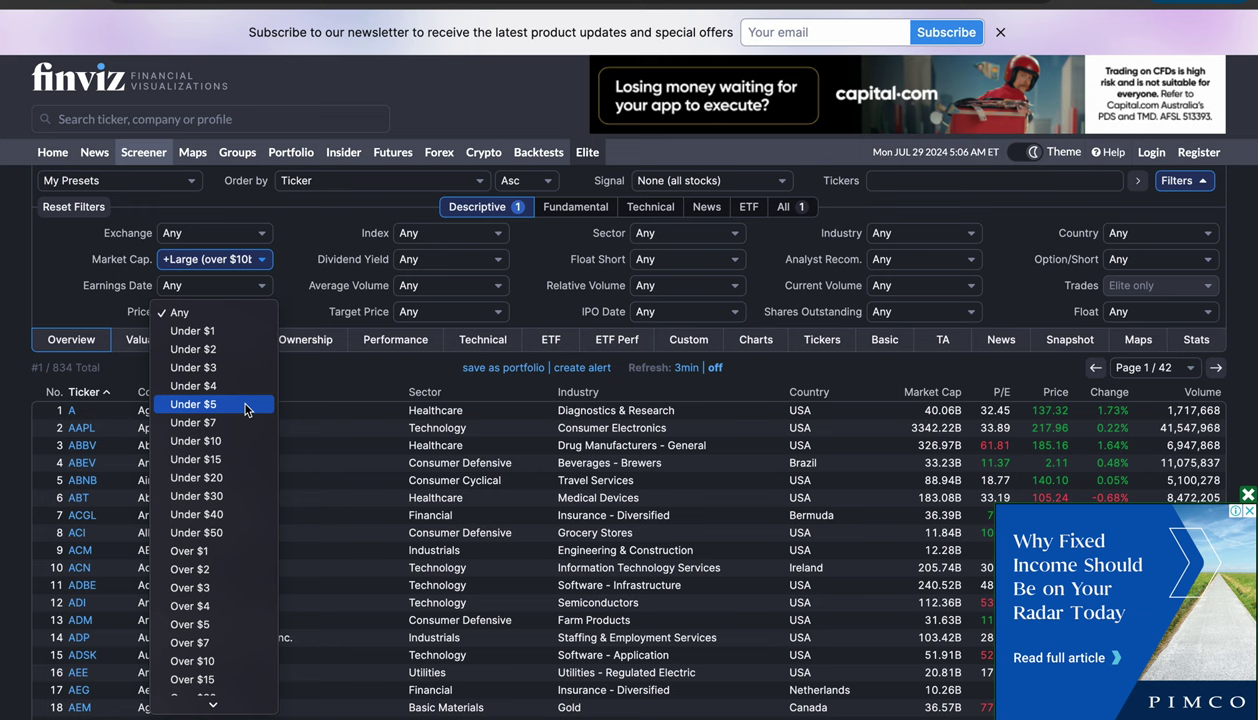
pyautogui.click(218, 626)
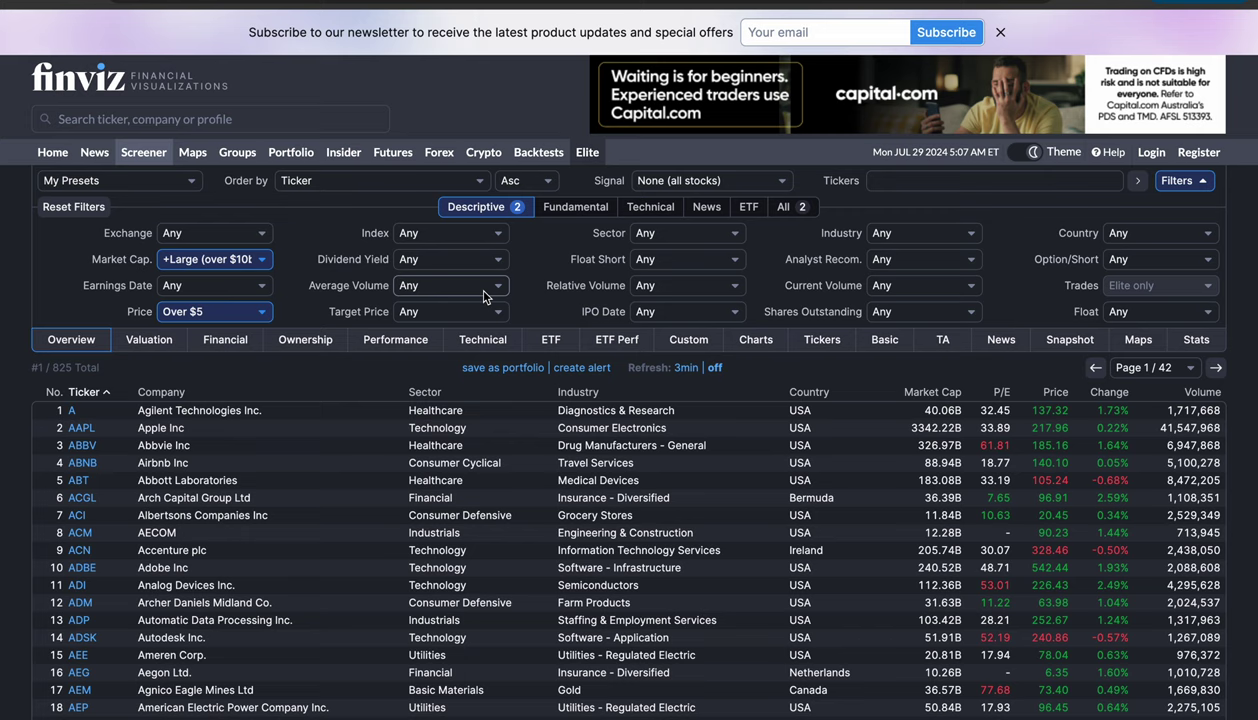
pyautogui.click(677, 236)
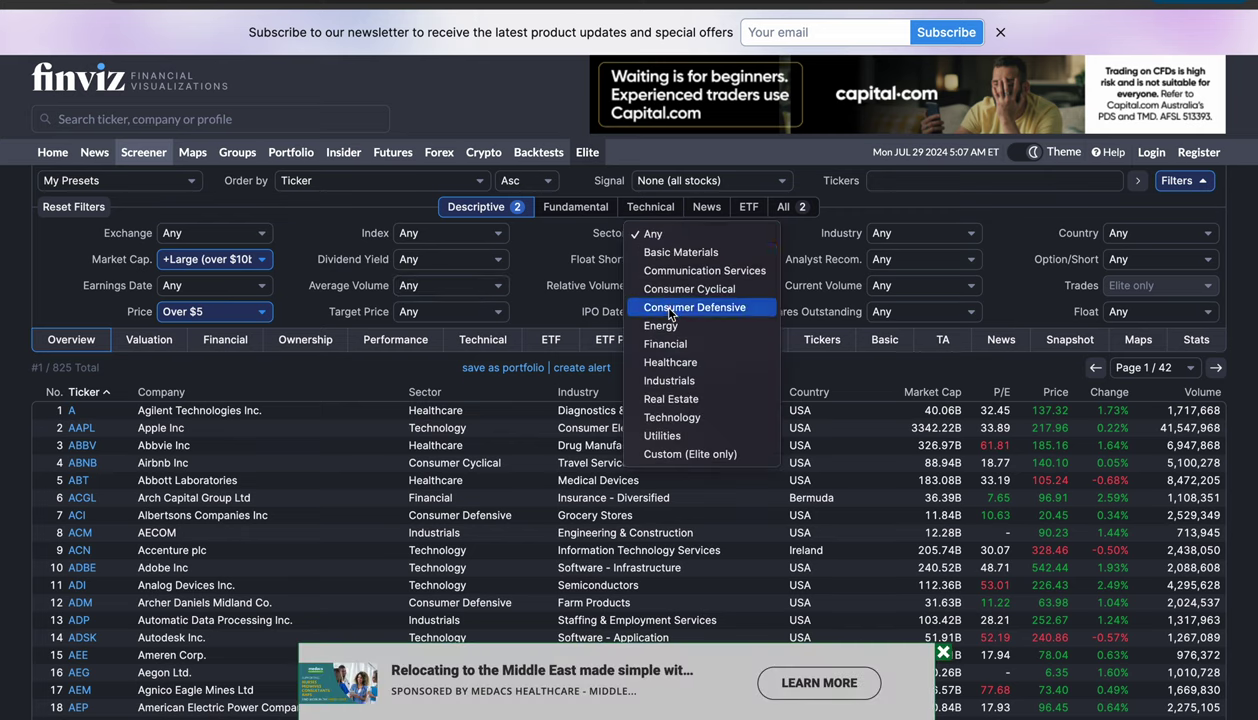
pyautogui.click(676, 420)
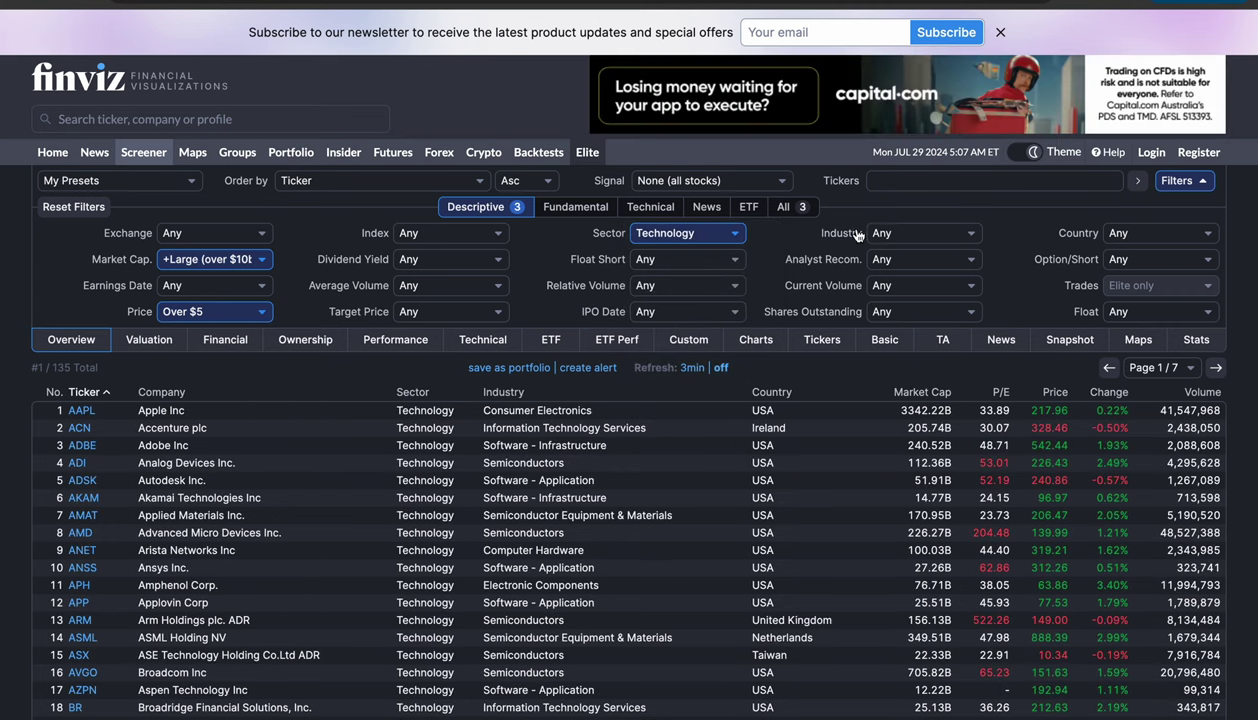
# - Add filters for current volume over 2M shares and the Semiconductors industry
pyautogui.click(894, 291)
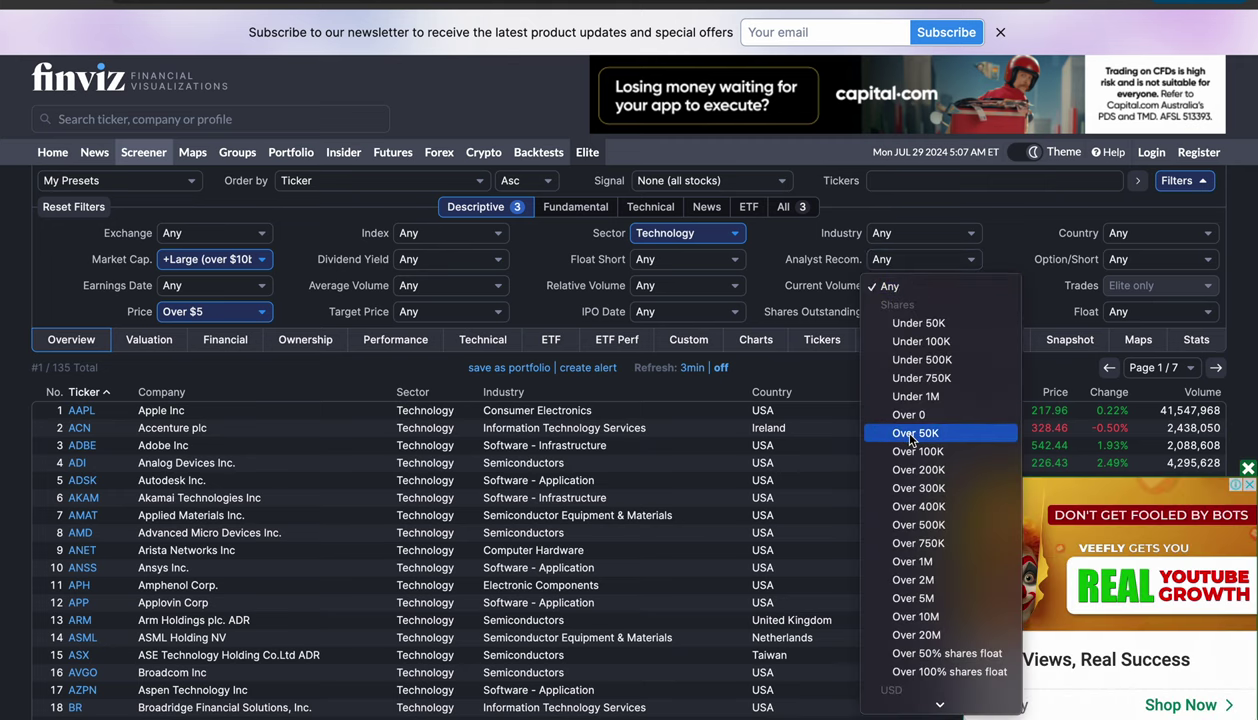
pyautogui.click(926, 582)
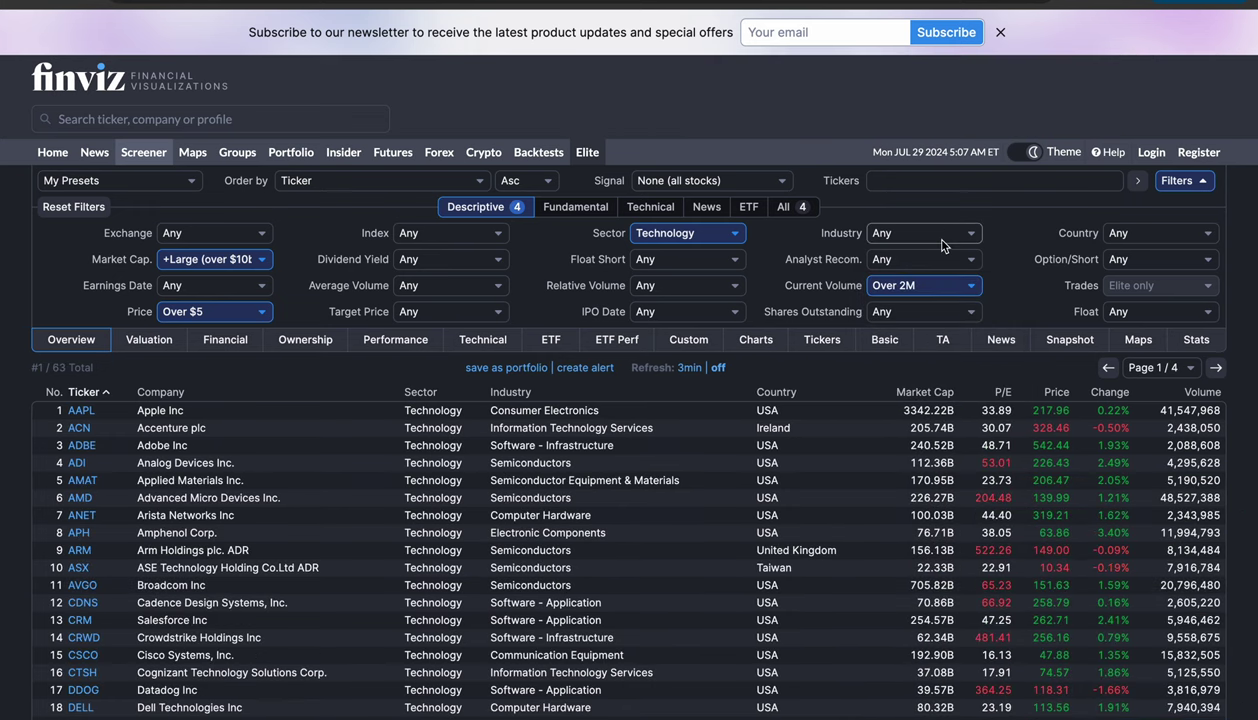
pyautogui.click(935, 238)
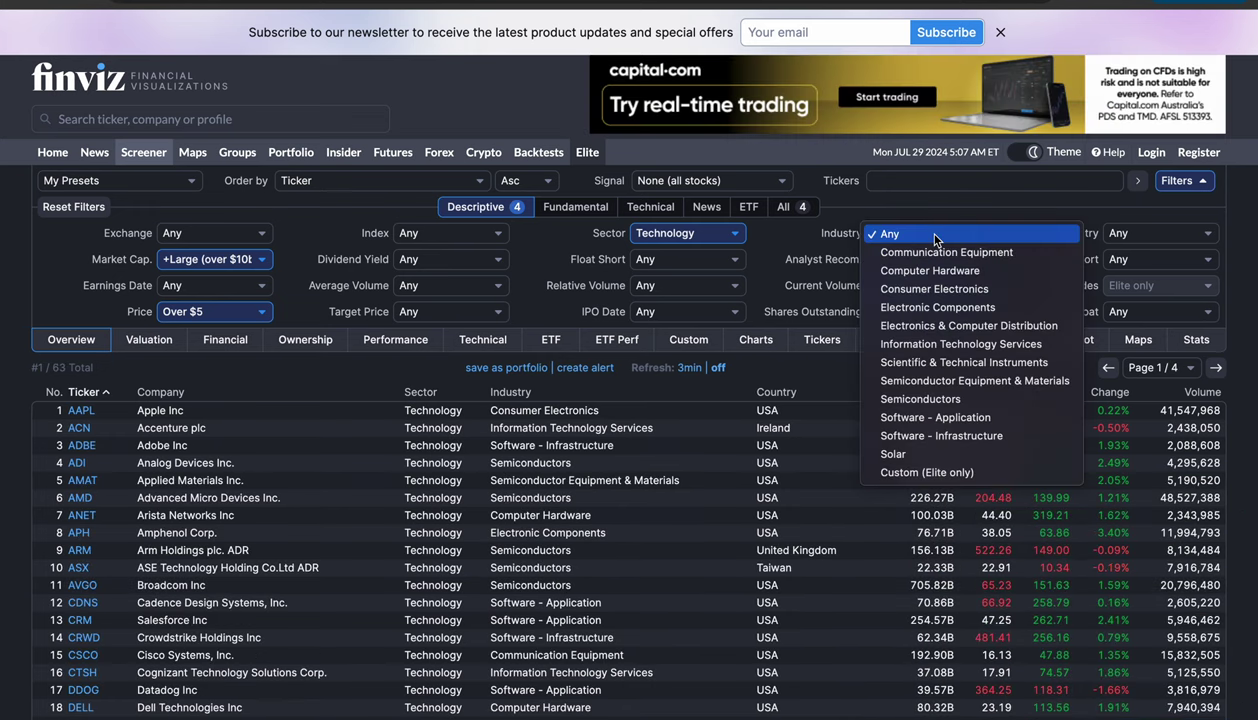
pyautogui.click(938, 400)
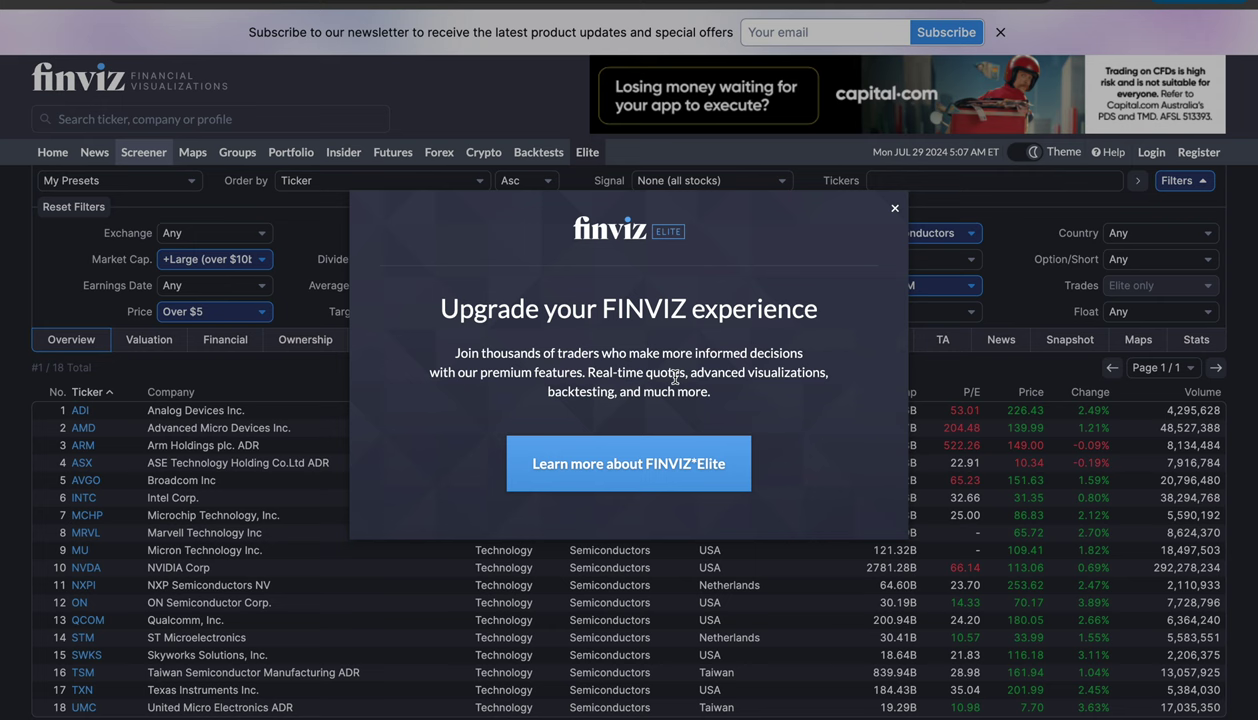
pyautogui.click(895, 211)
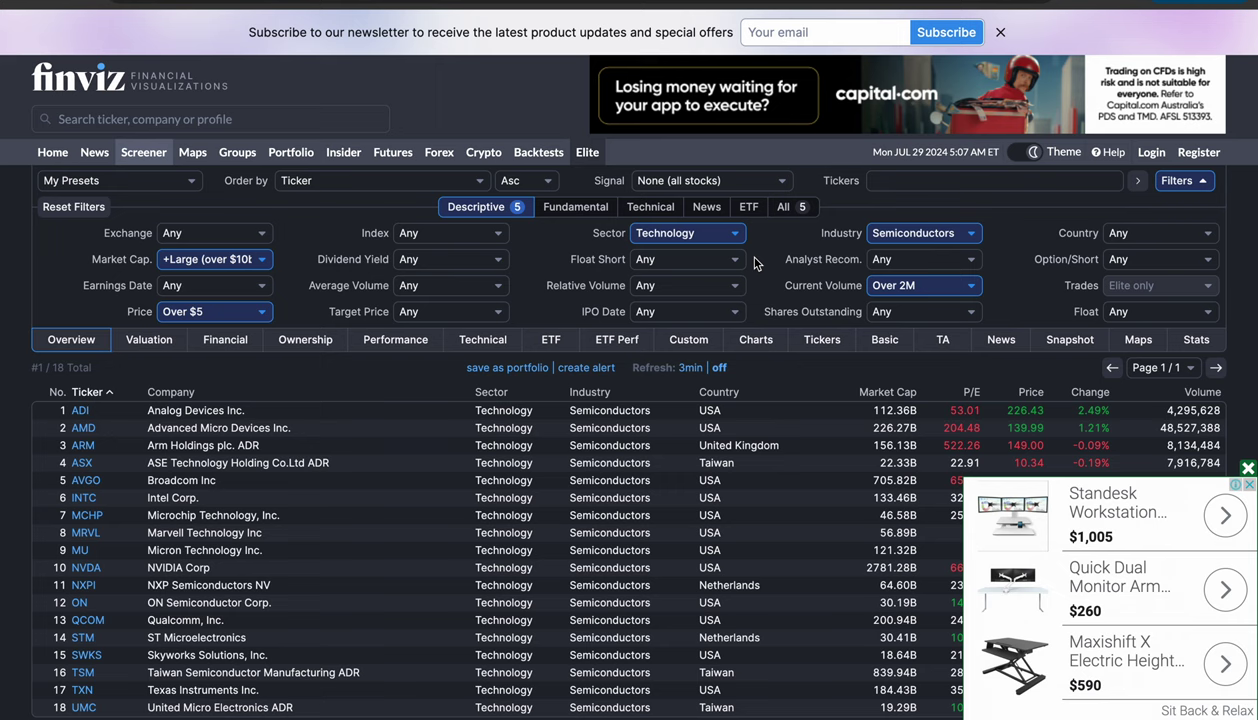
# - Limit the screen to USA companies, leaving 12 stocks, and dismiss the ad
pyautogui.click(1157, 233)
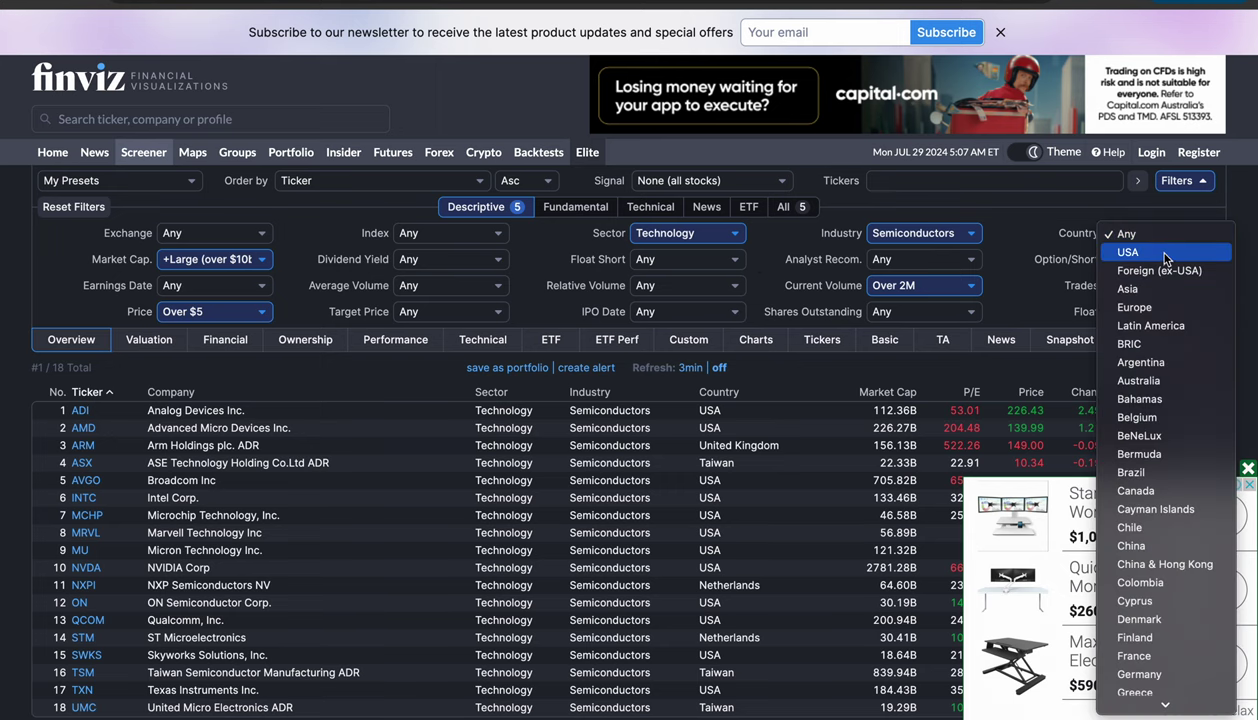
pyautogui.click(1164, 255)
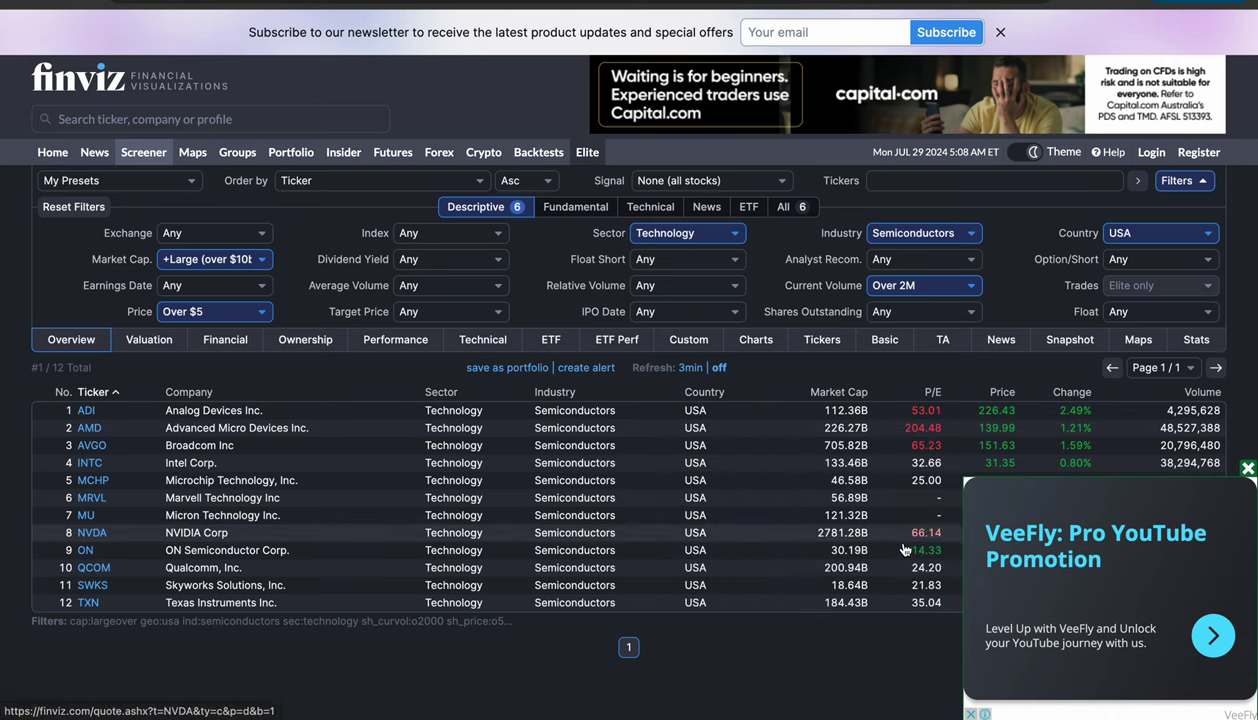
pyautogui.click(1248, 469)
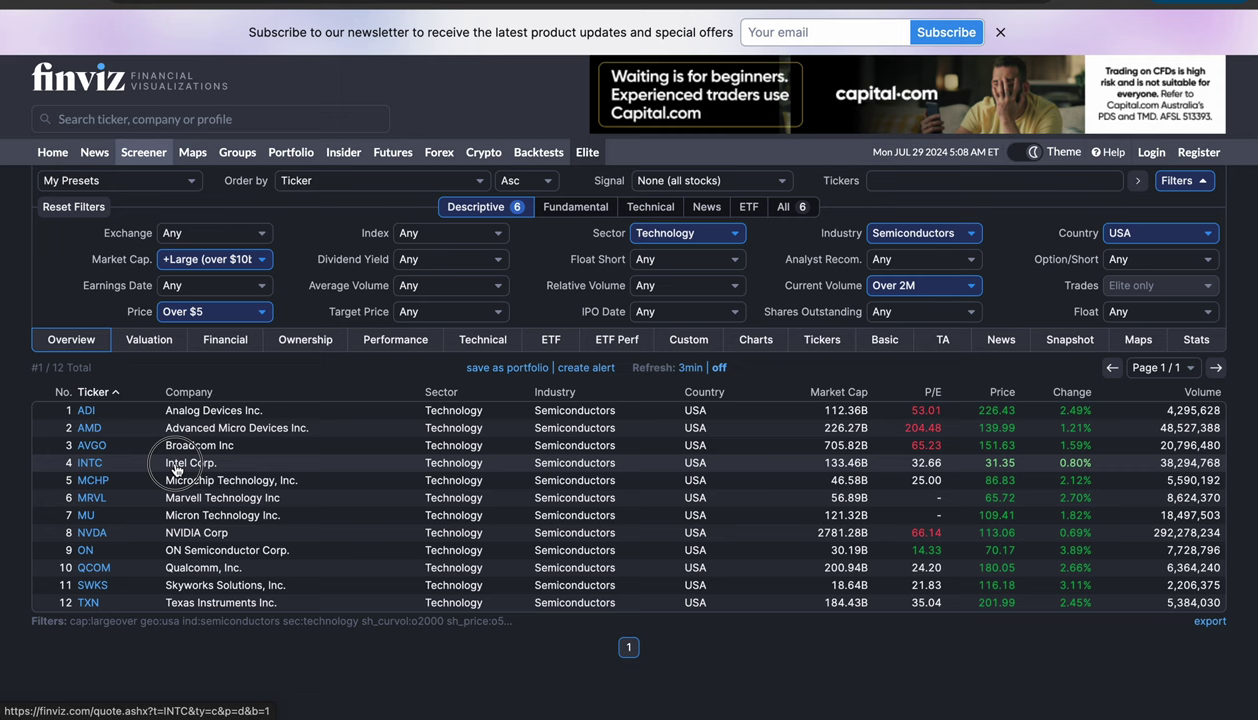
# - View Intel's (INTC) quote chart without the ad, then go to the Groups page
pyautogui.click(175, 465)
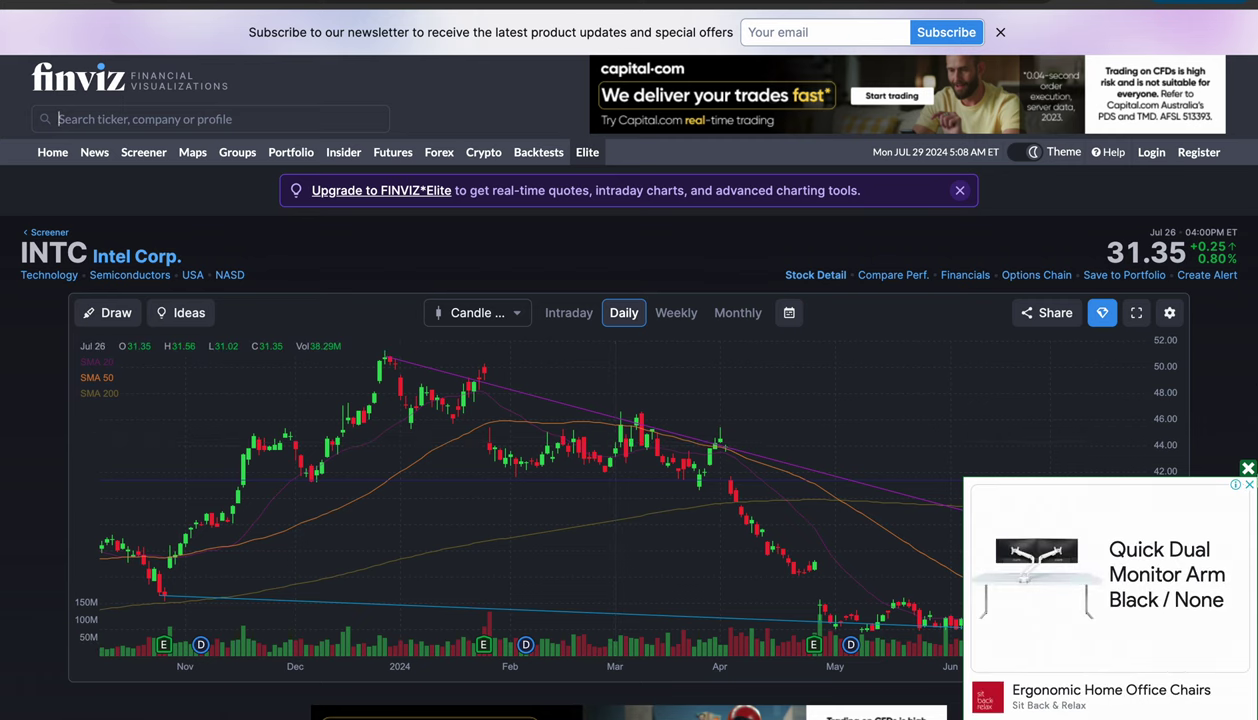
pyautogui.click(1248, 470)
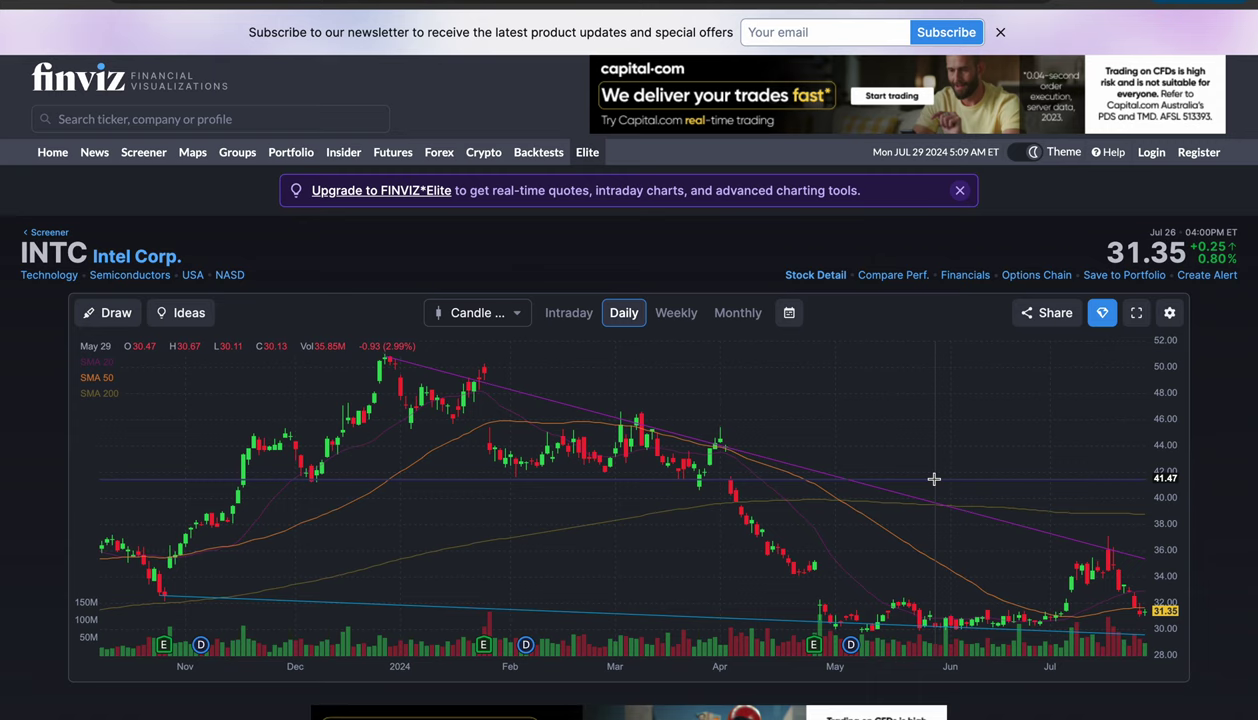
pyautogui.click(240, 158)
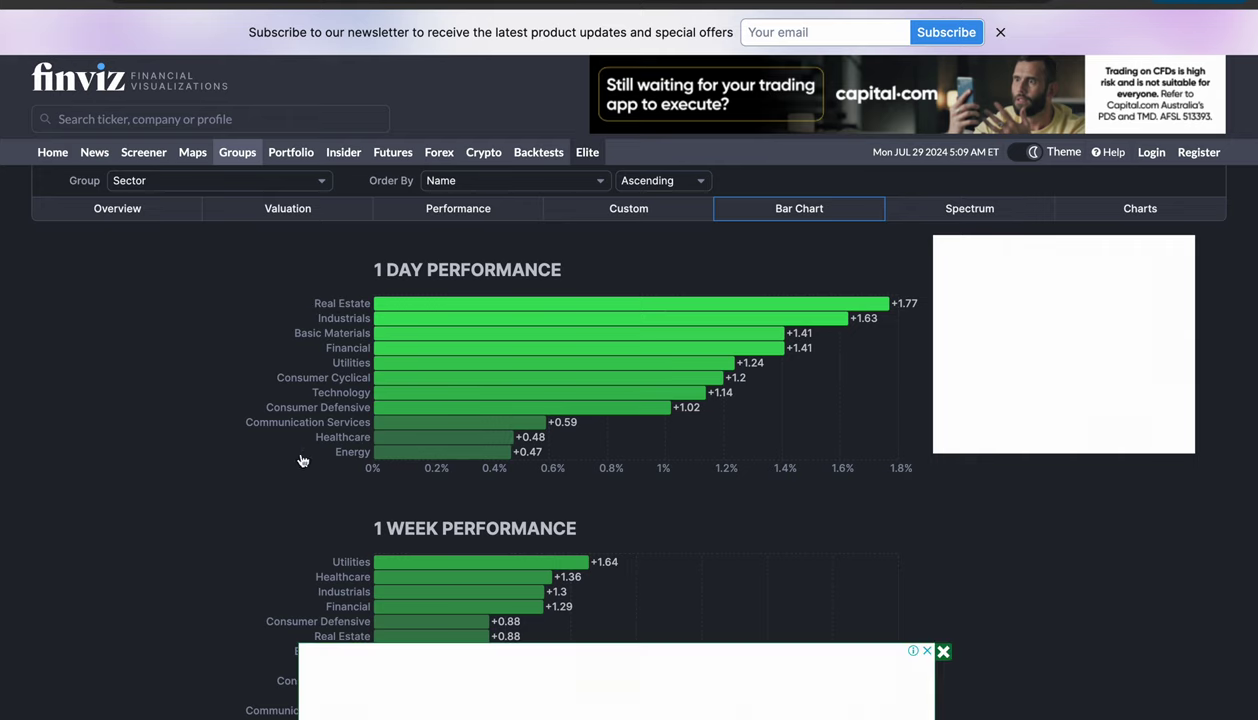
# - Scroll down to the 1 Year Performance chart, where Technology leads at +30.82%
pyautogui.scroll(-2, 276, 484)
pyautogui.scroll(-2, 278, 485)
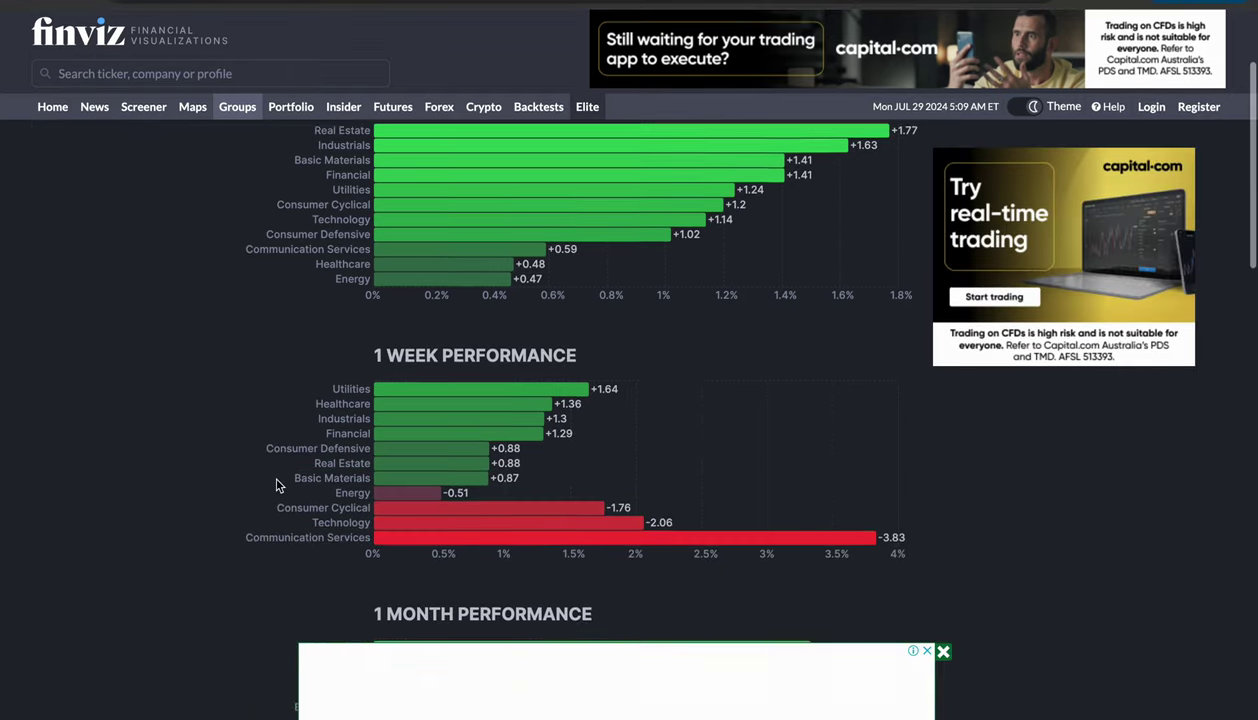
pyautogui.scroll(-1, 278, 485)
pyautogui.scroll(-1, 278, 485)
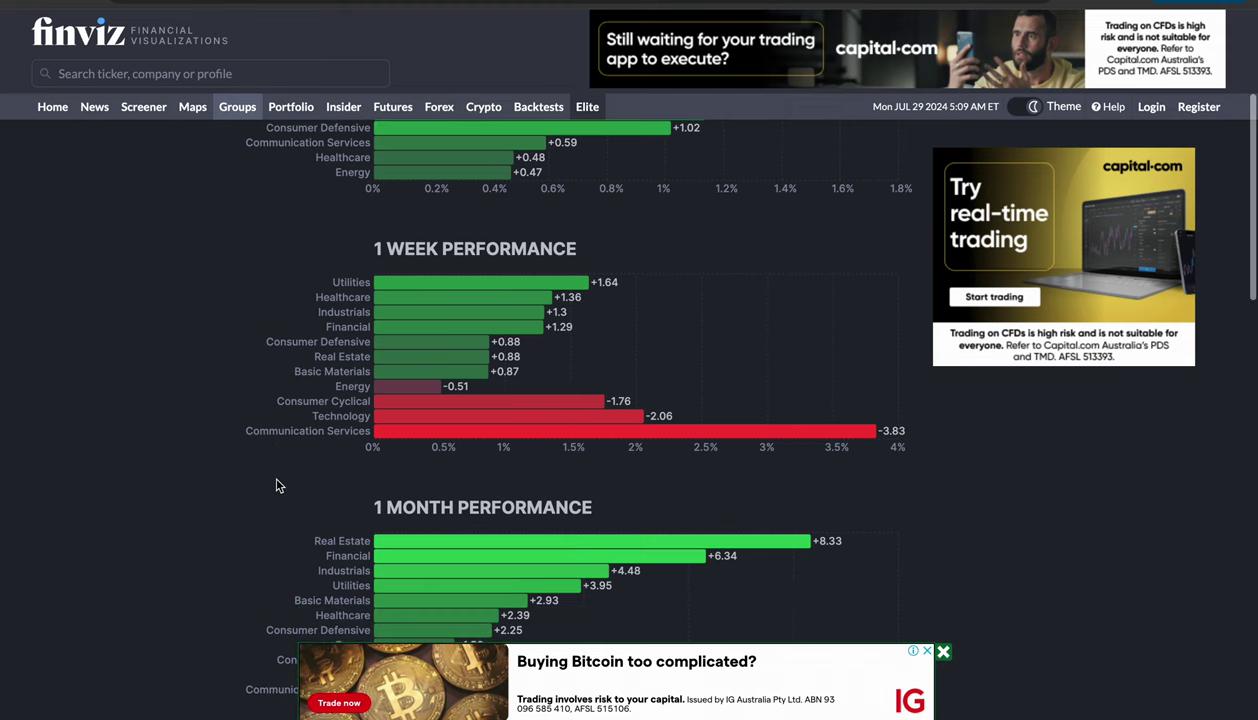
pyautogui.scroll(-2, 278, 485)
pyautogui.scroll(-2, 278, 484)
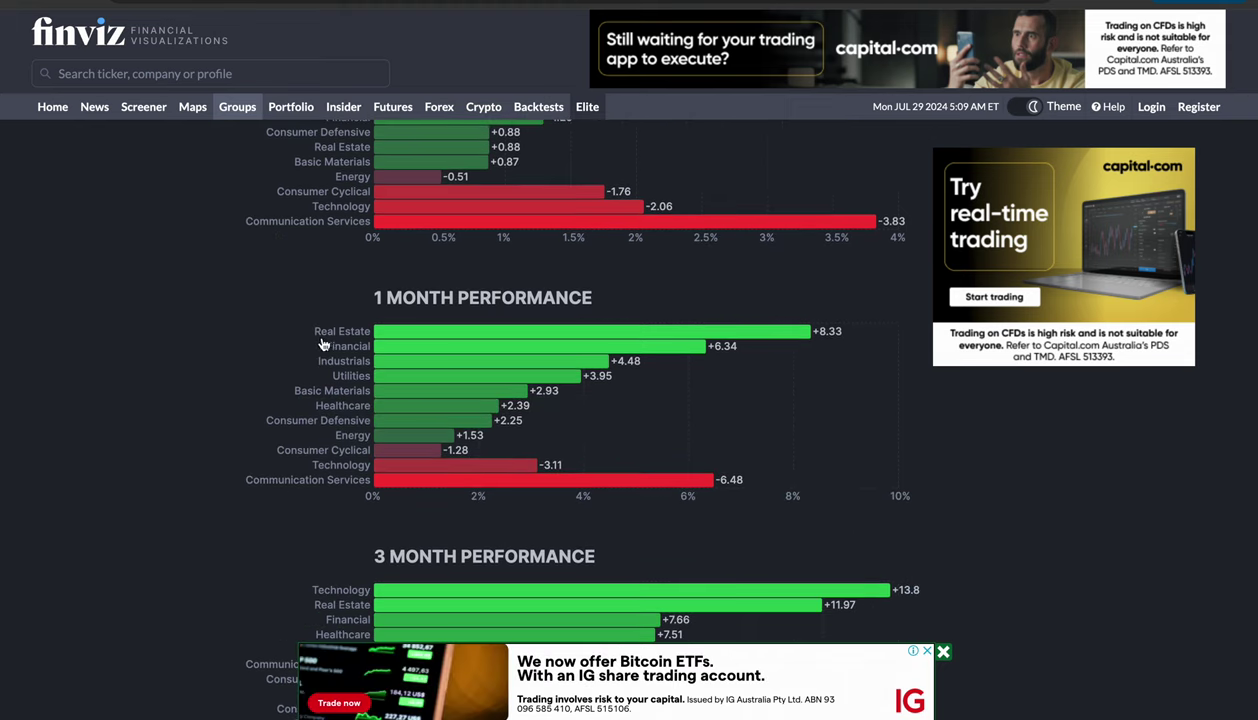
pyautogui.scroll(-4, 344, 344)
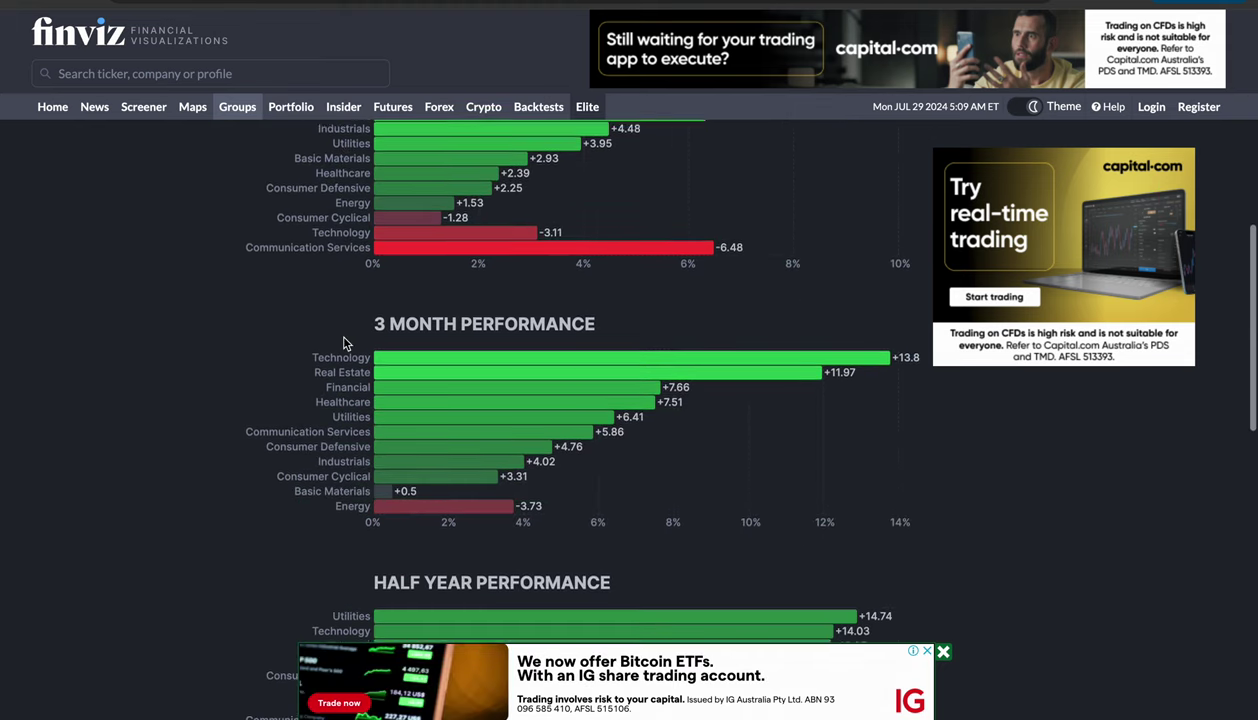
pyautogui.scroll(-1, 344, 344)
pyautogui.scroll(-1, 344, 344)
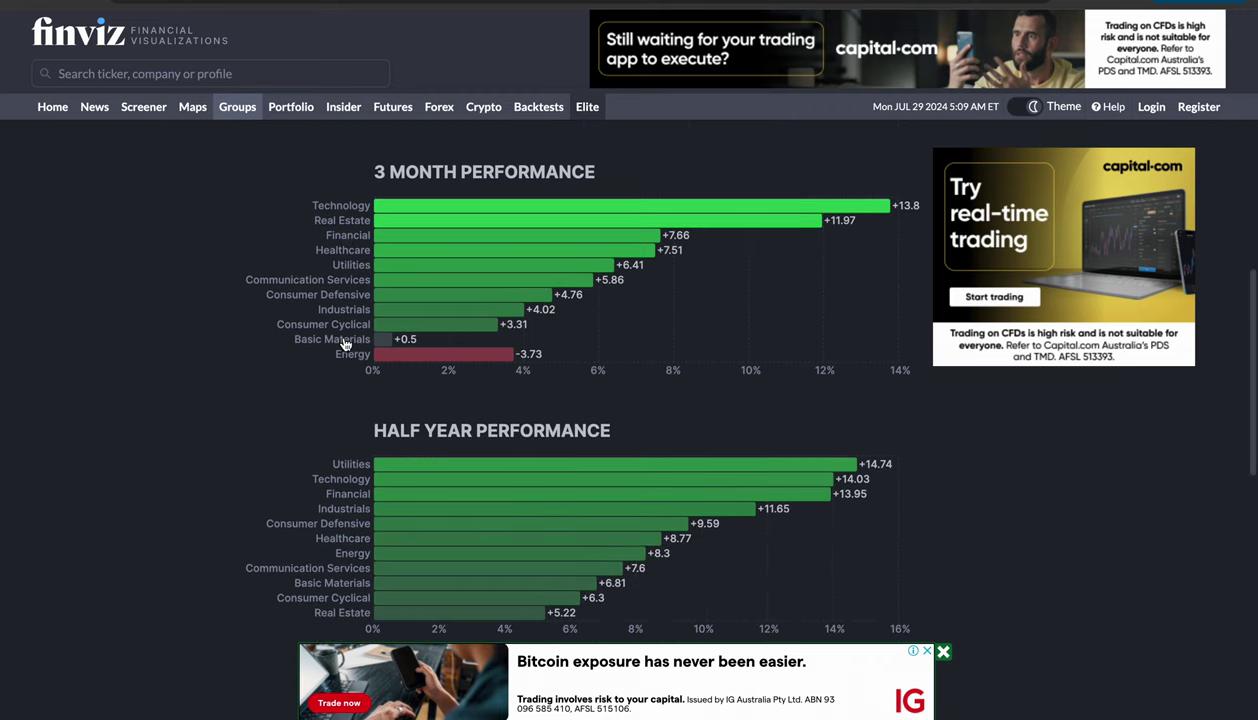
pyautogui.scroll(-1, 344, 344)
pyautogui.scroll(-1, 344, 344)
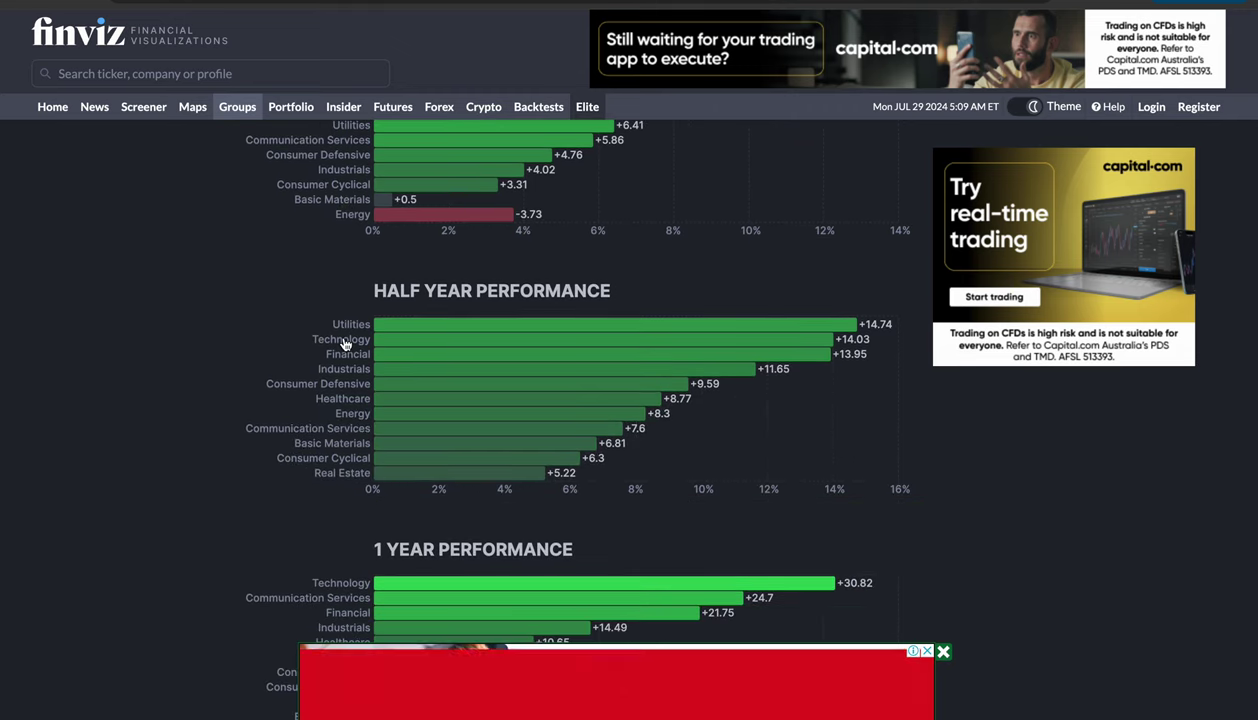
pyautogui.scroll(-1, 344, 344)
pyautogui.scroll(-2, 344, 344)
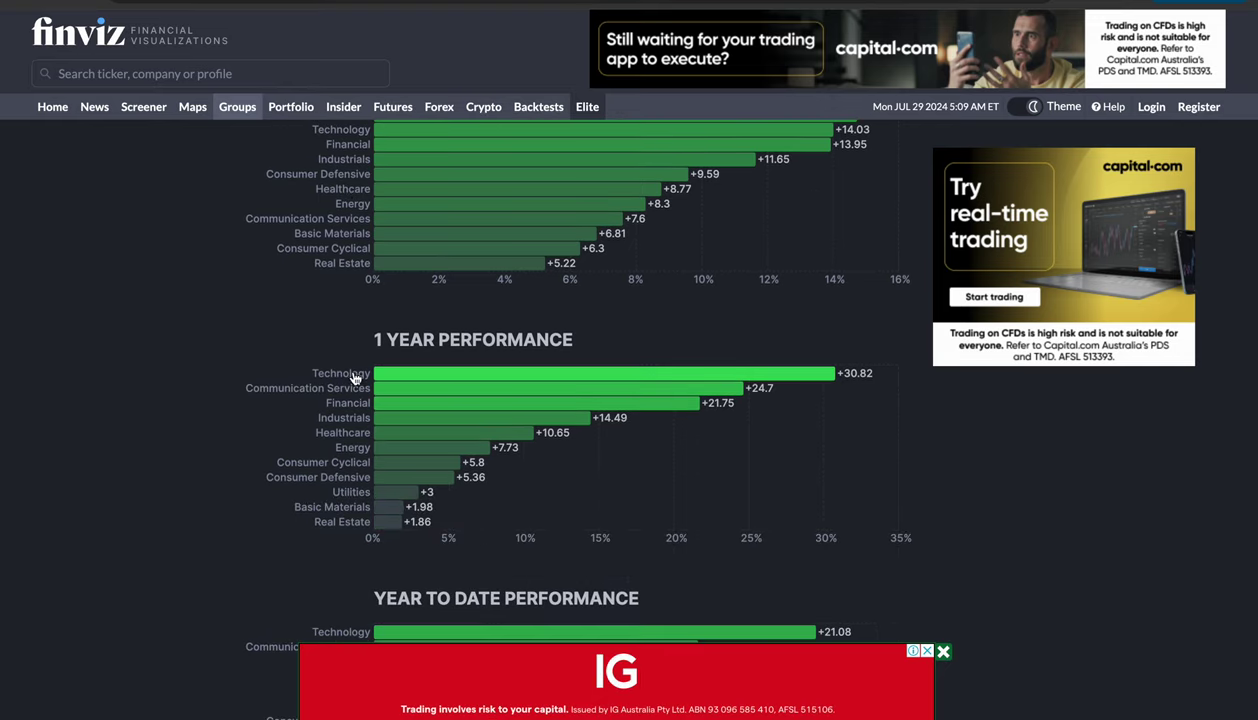
pyautogui.click(281, 109)
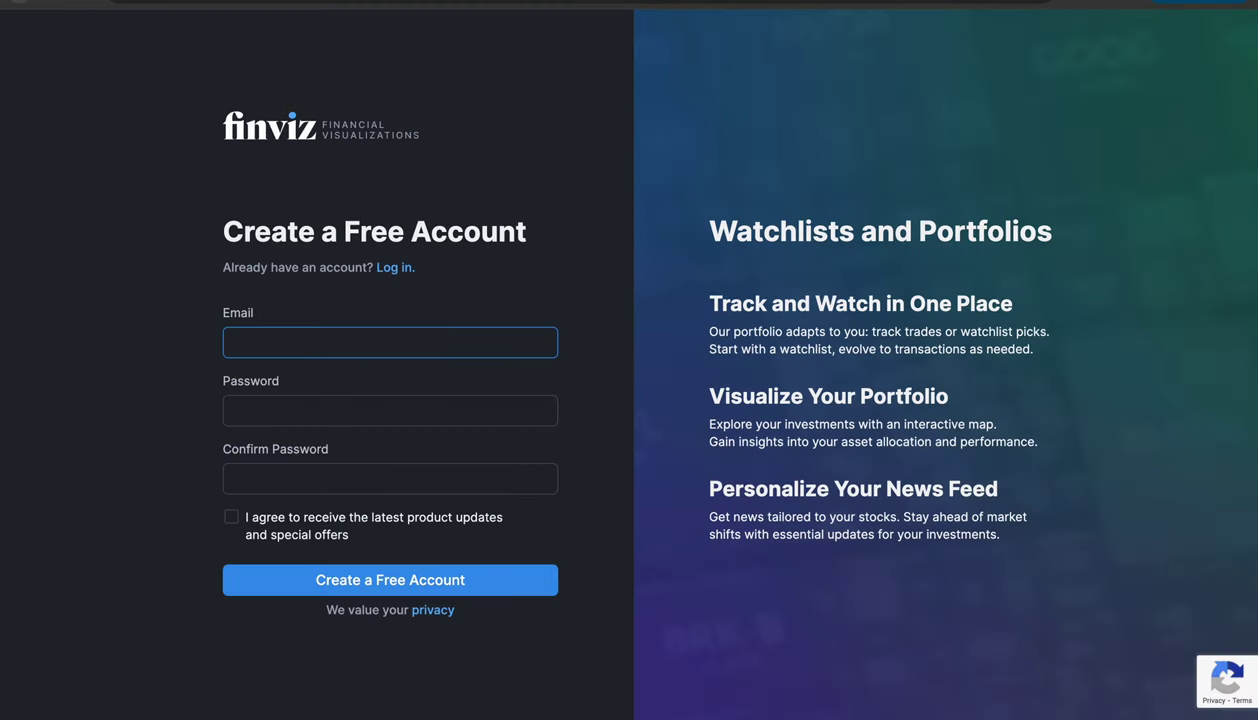
pyautogui.hotkey('alt', 'Left')
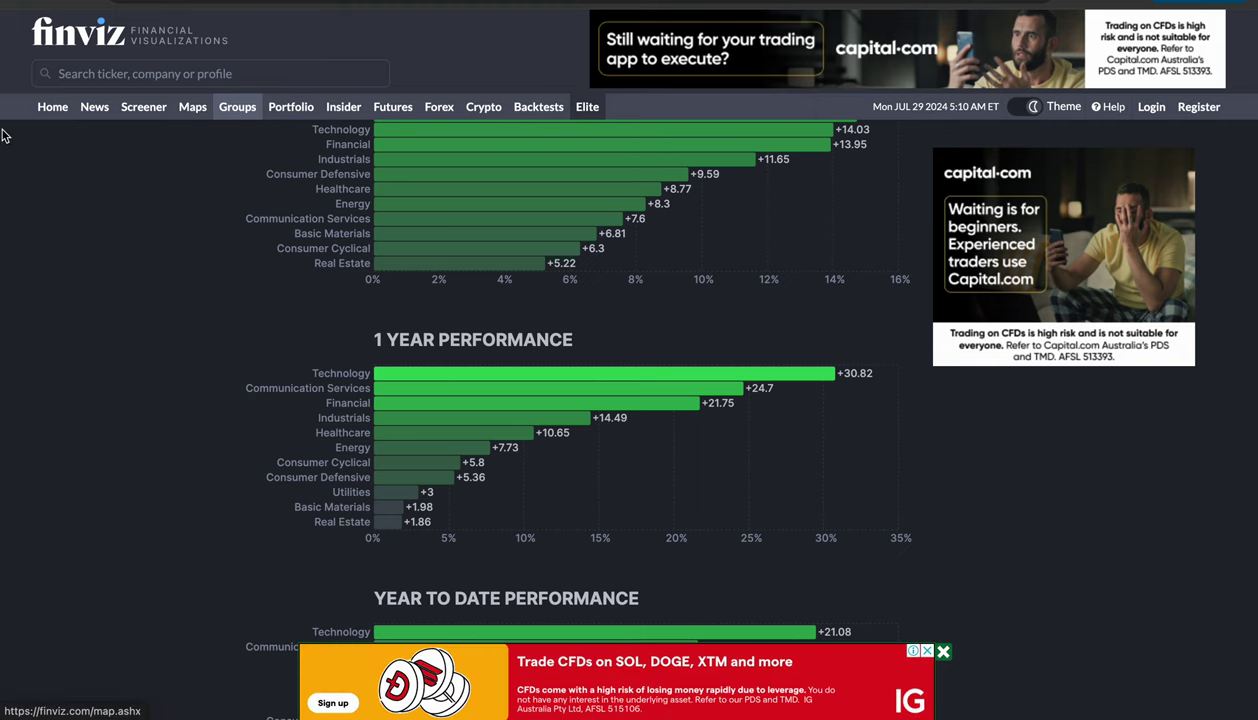
# - Return to the unfiltered Screener listing all 9,602 stocks and close the survey ad
pyautogui.click(137, 107)
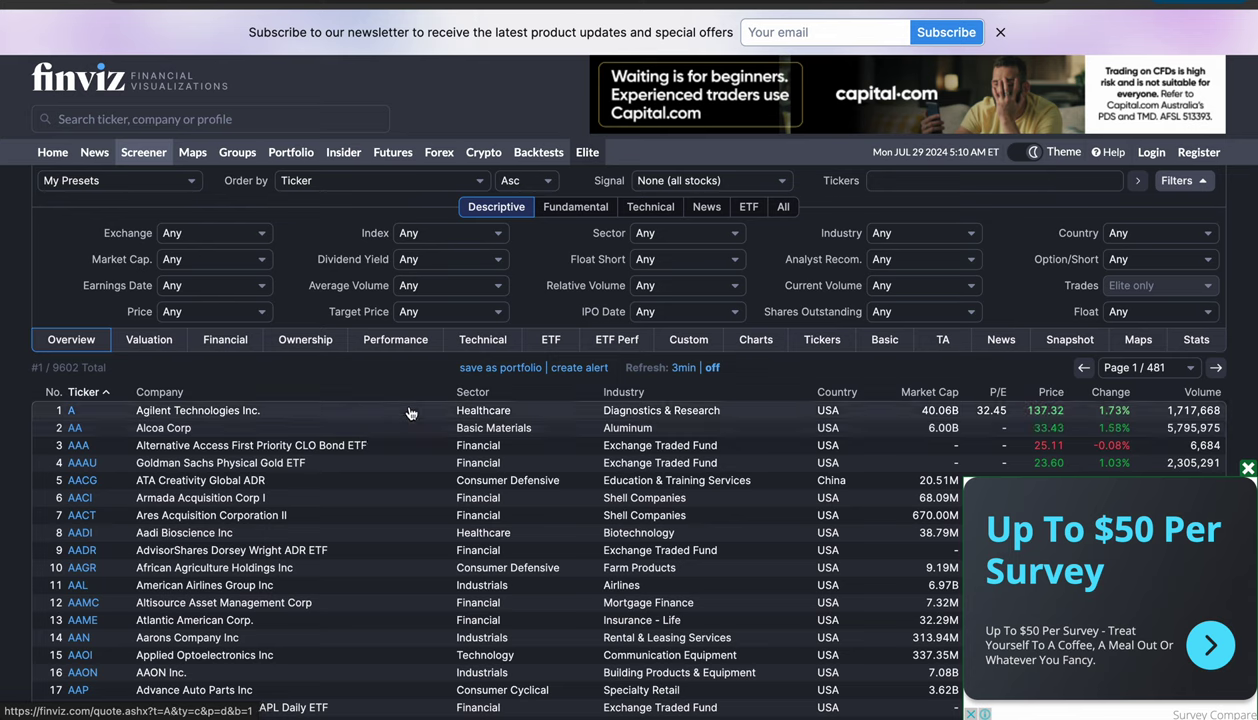
pyautogui.click(1248, 469)
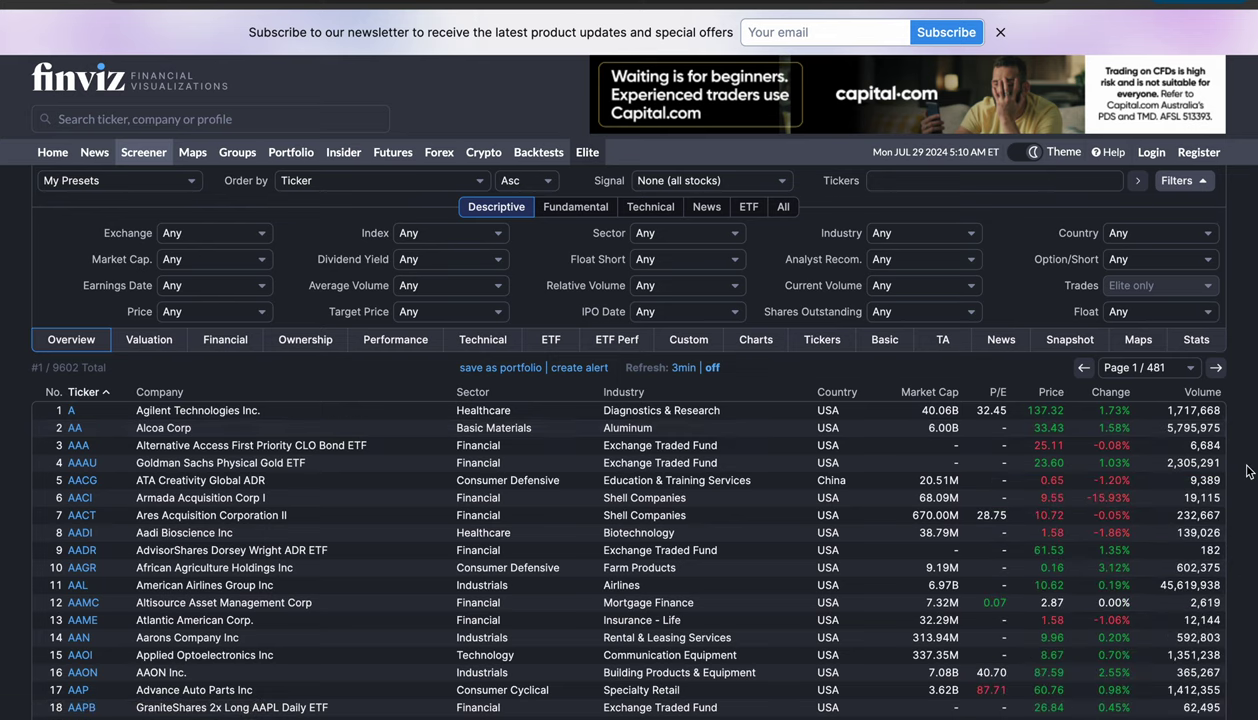